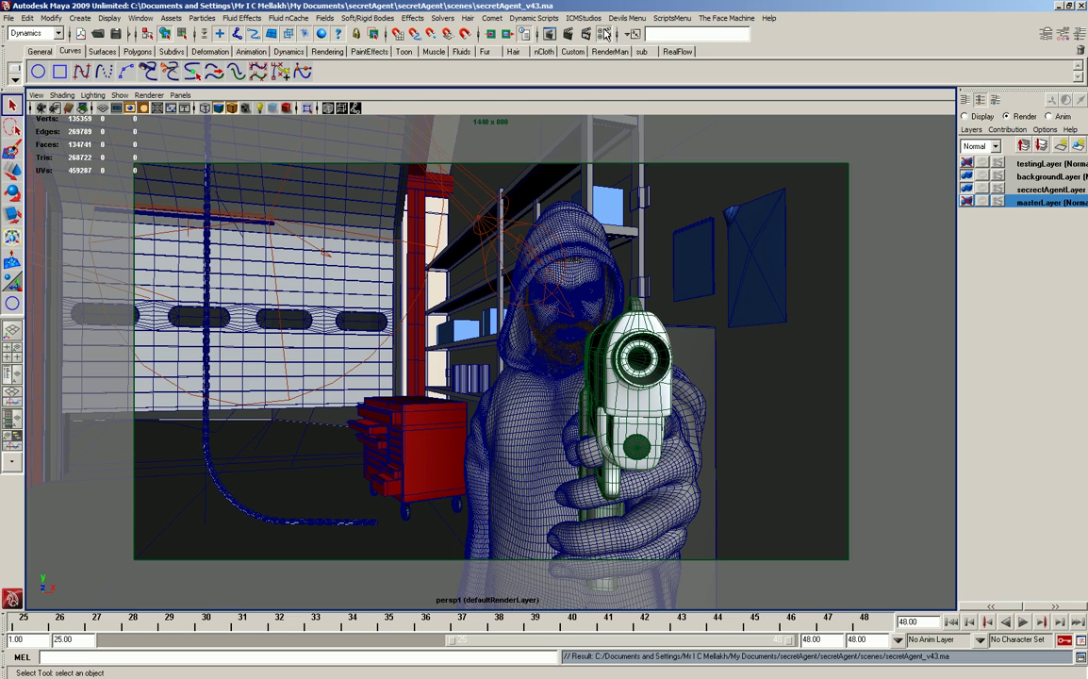
Review the masterLayer render settings, covering the Options, Features, Quality and Common sections.
left_click(545, 32)
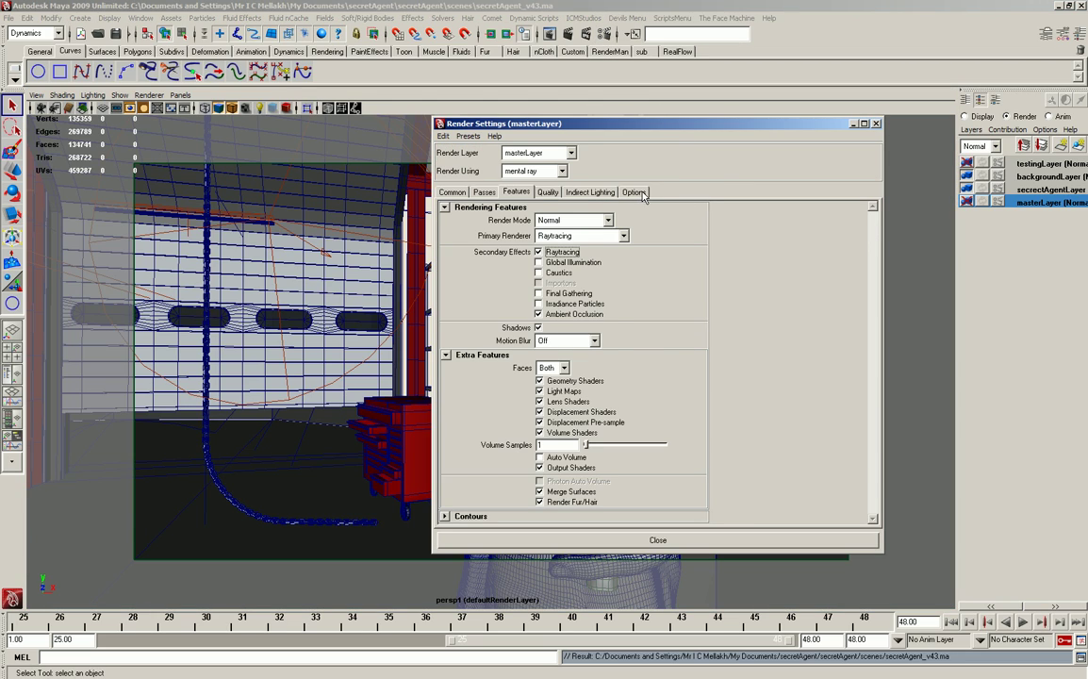
left_click(632, 192)
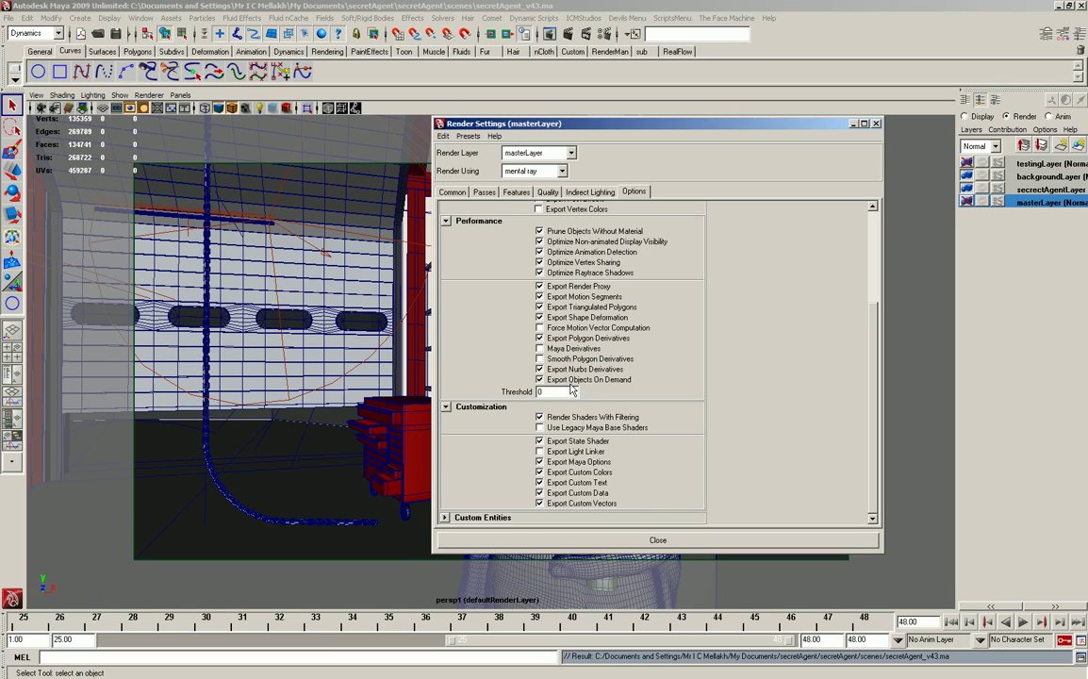
left_click(483, 193)
left_click(513, 192)
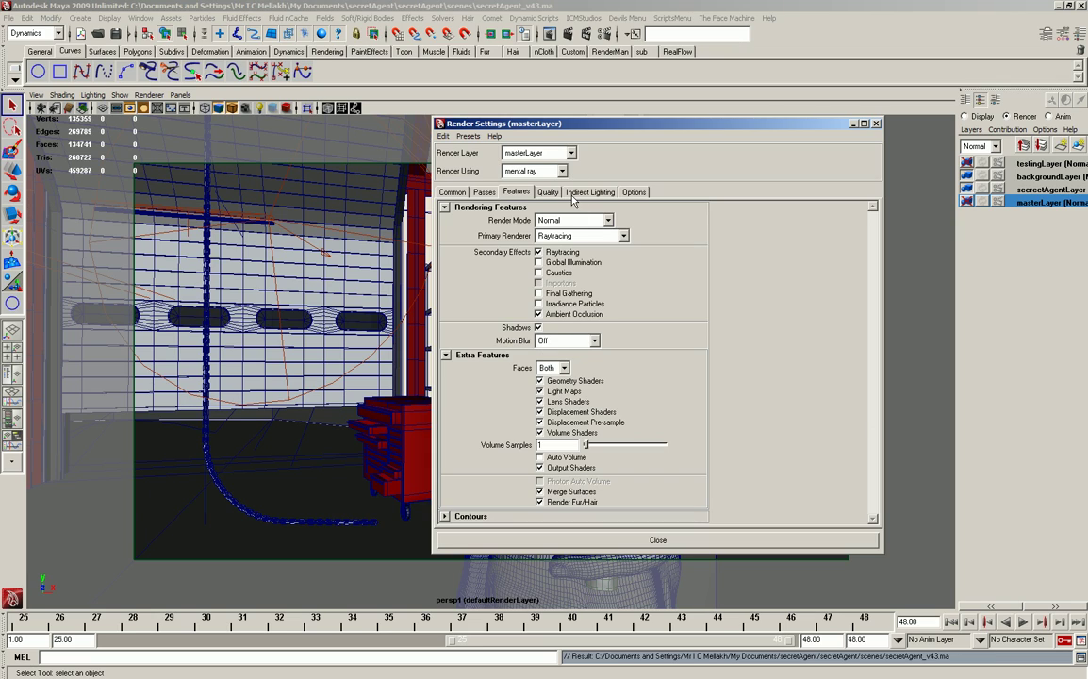
left_click(547, 193)
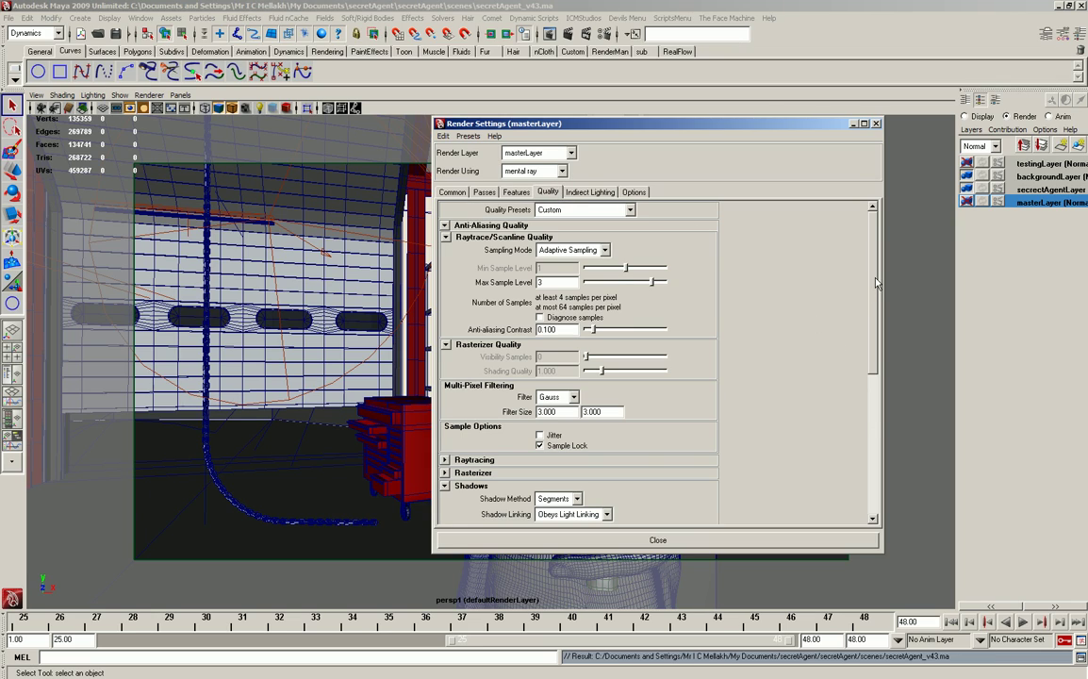
scroll(660, 378, "down", 3)
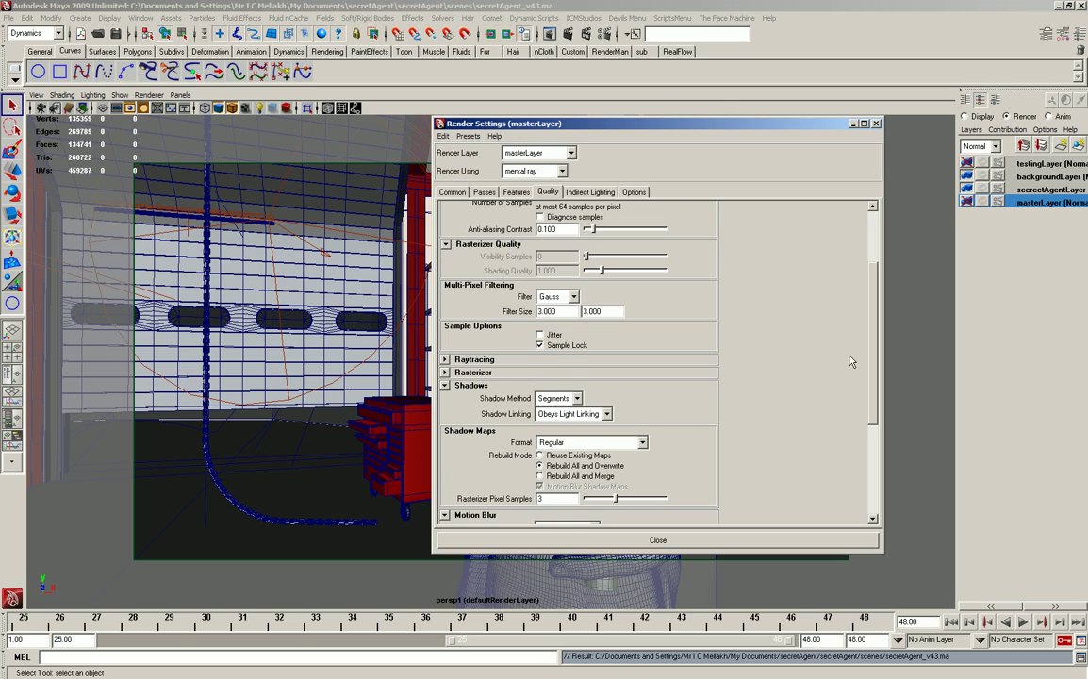
scroll(871, 374, "up", 3)
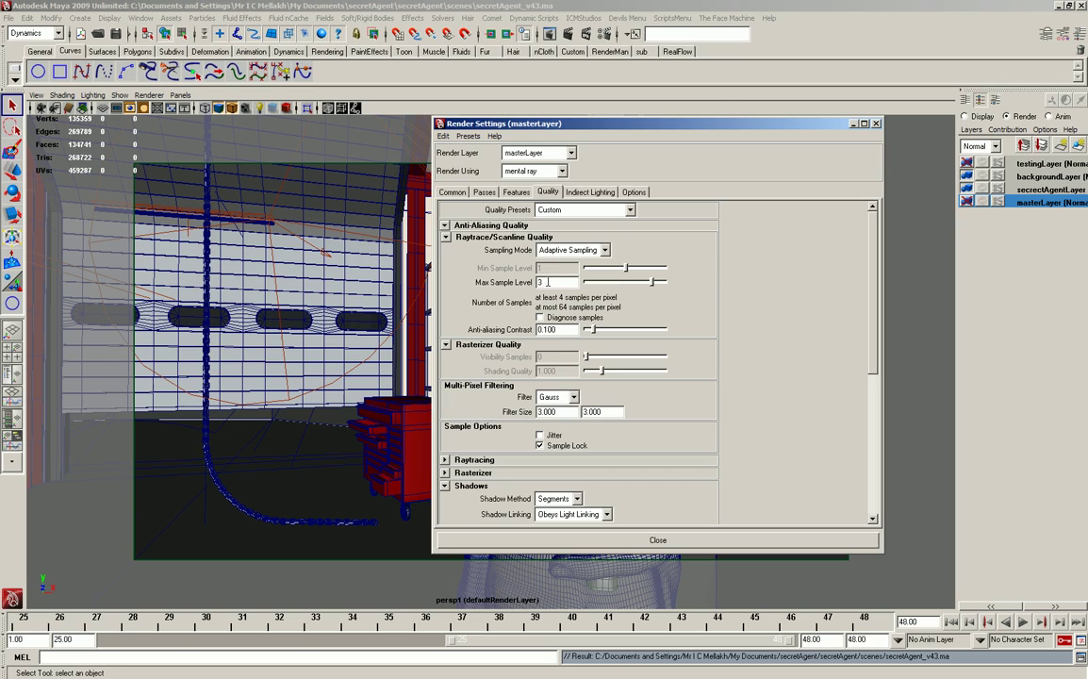
left_click(454, 188)
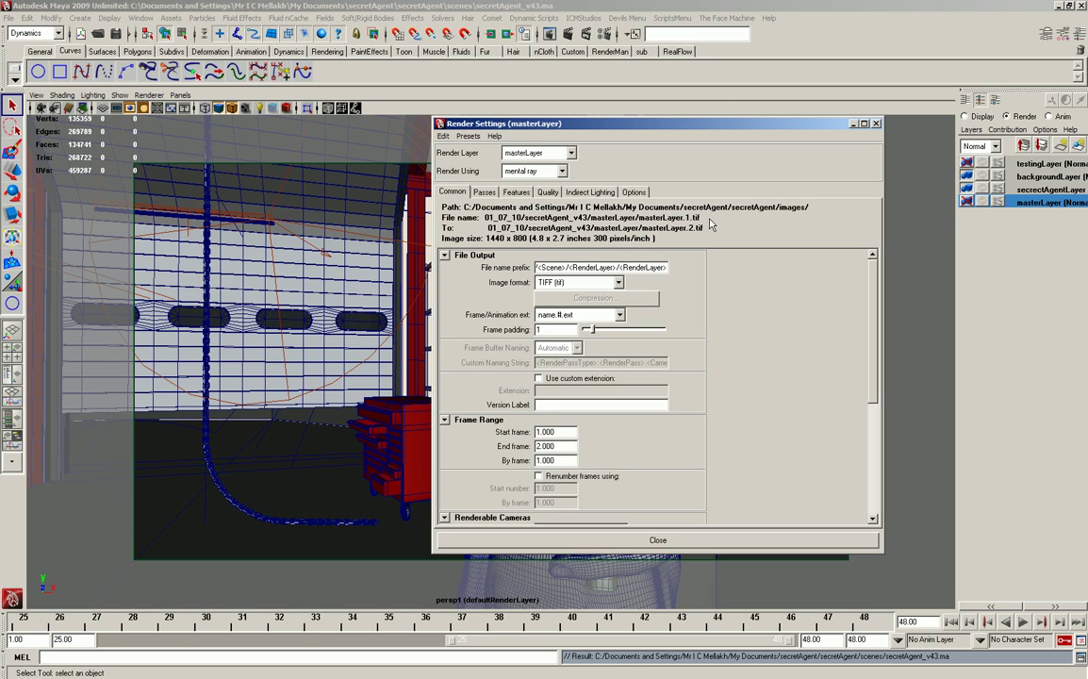
left_click(876, 124)
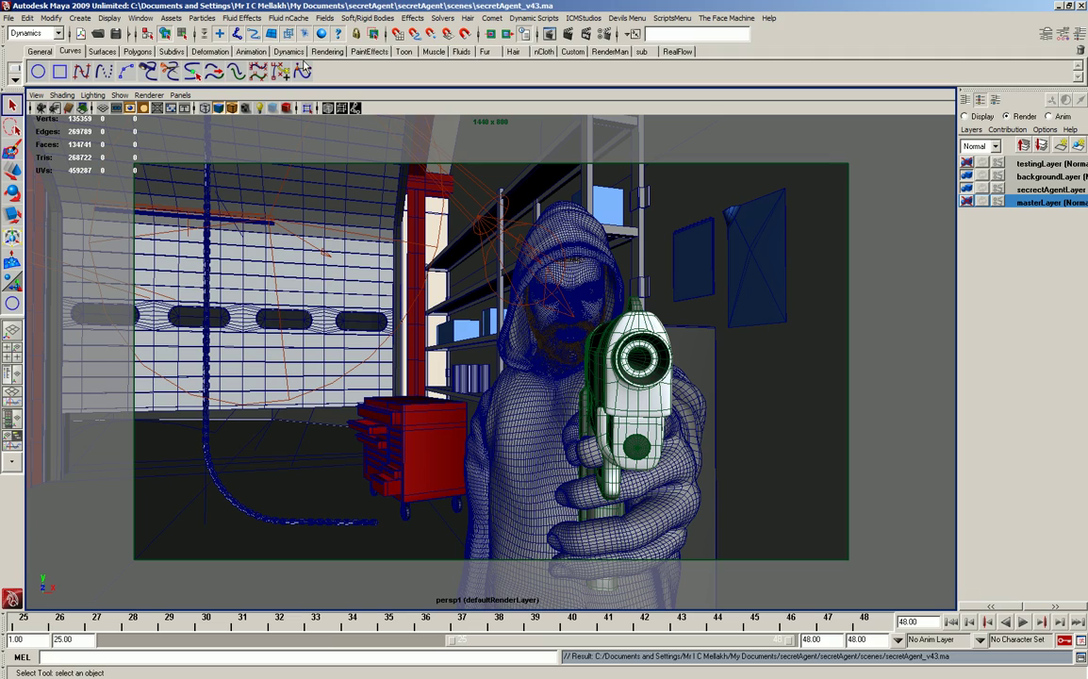
Check which project folder the scene is set to, leaving the project setting as it is.
left_click(8, 19)
left_click(8, 19)
left_click(8, 18)
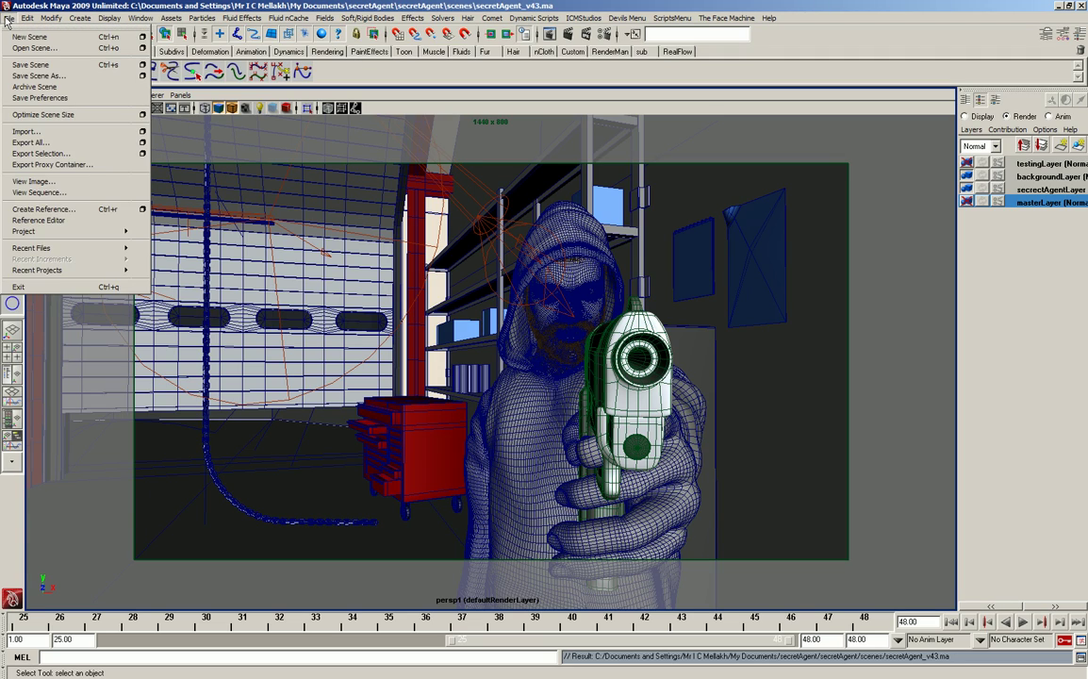
mouse_move(62, 231)
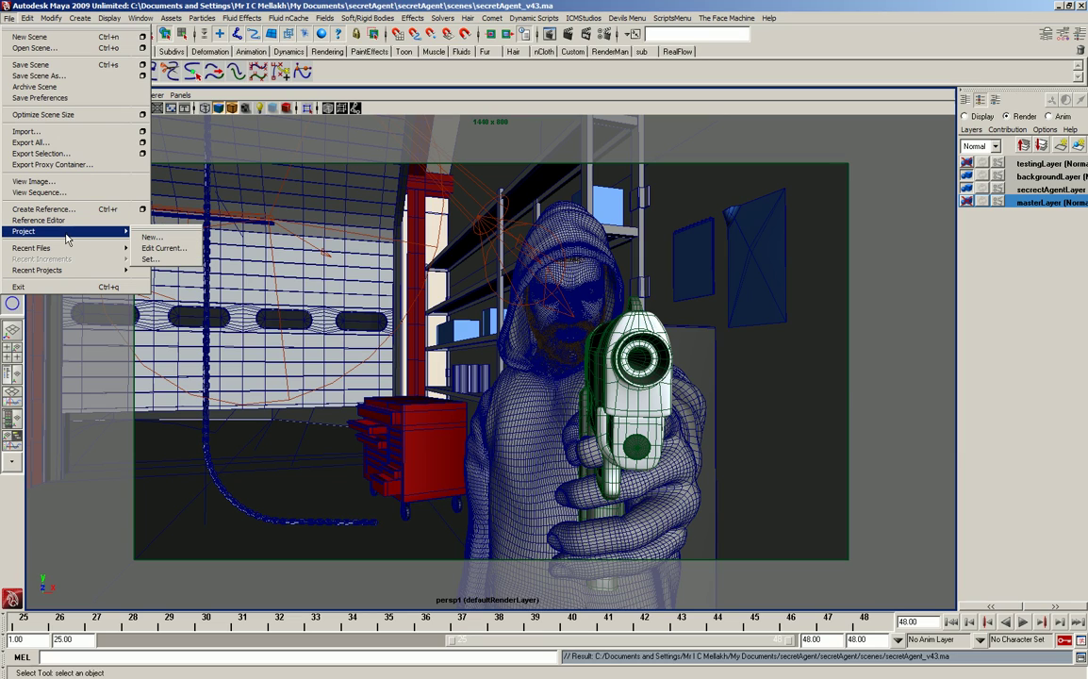
left_click(149, 260)
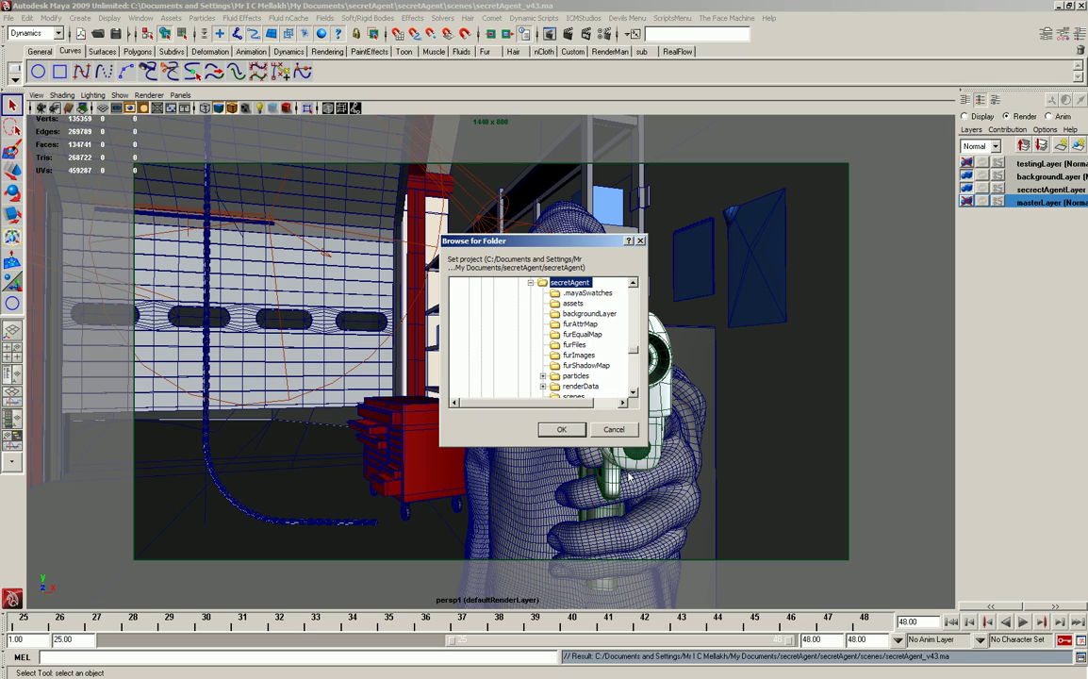
left_click(613, 430)
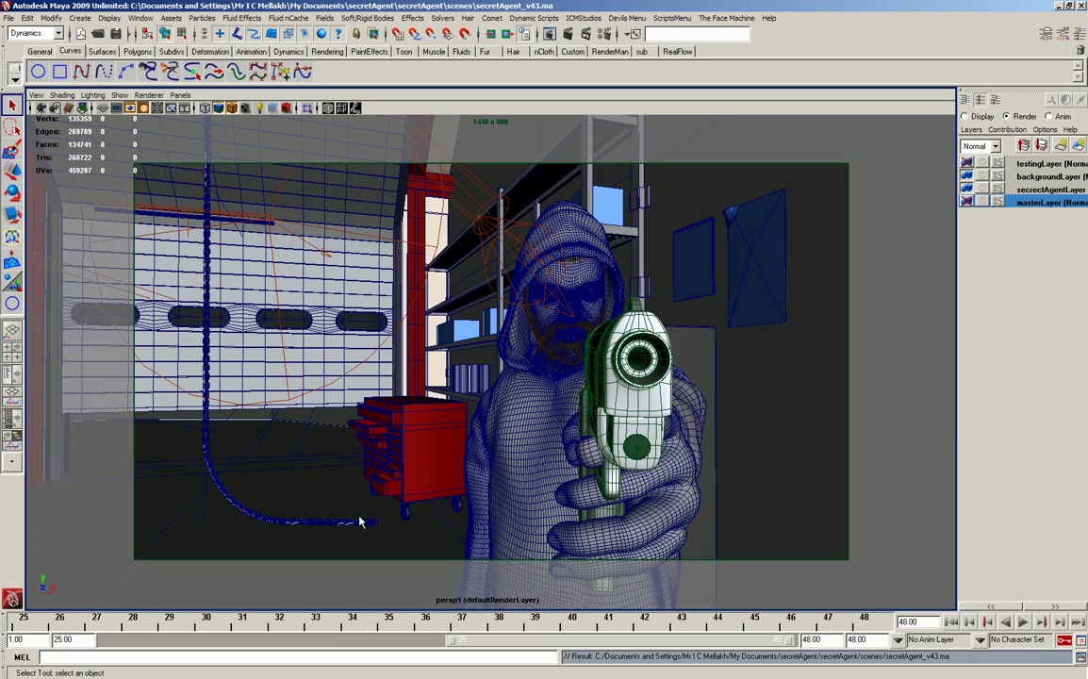
Open a Windows command prompt by running cmd.
key("super+r")
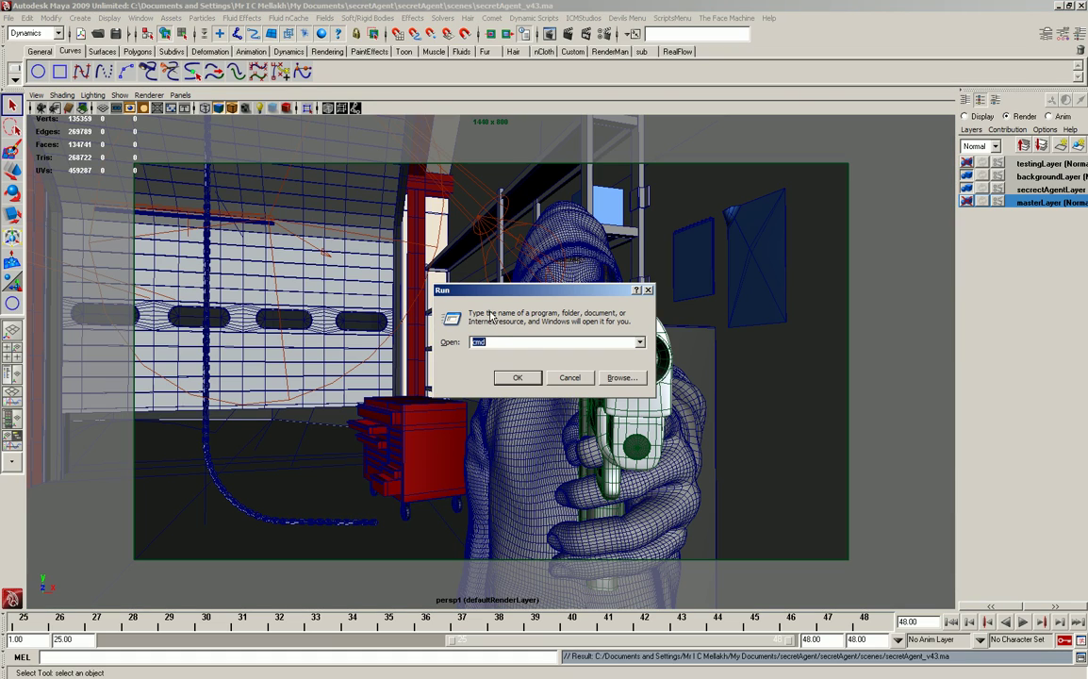
type("cmd")
left_click_drag(542, 290, 500, 240)
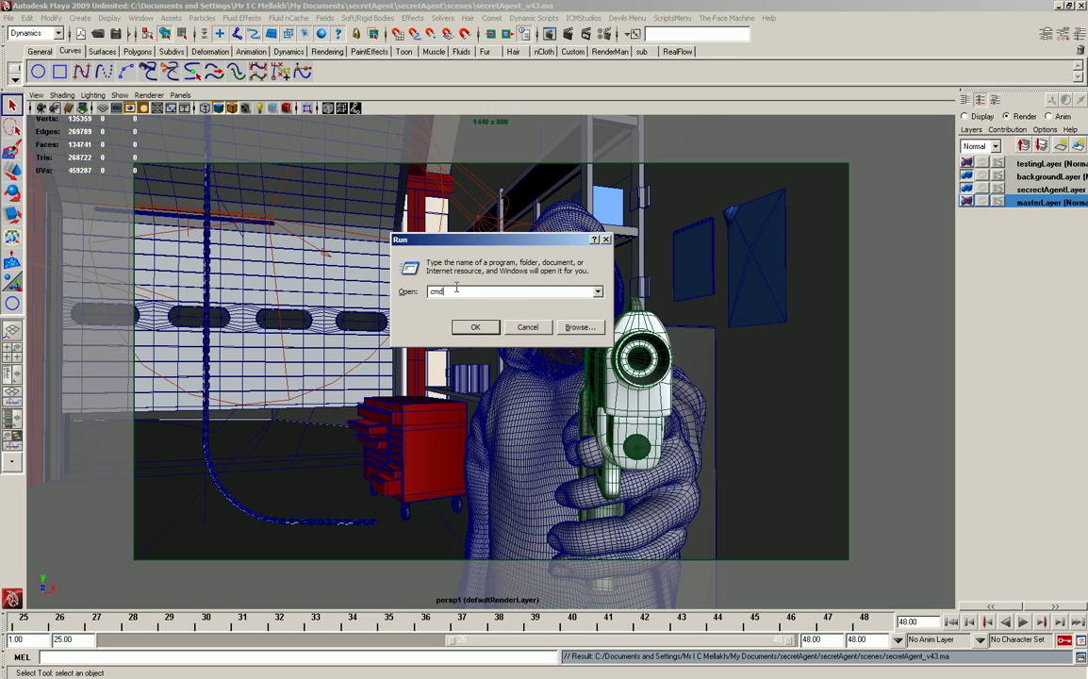
left_click(479, 327)
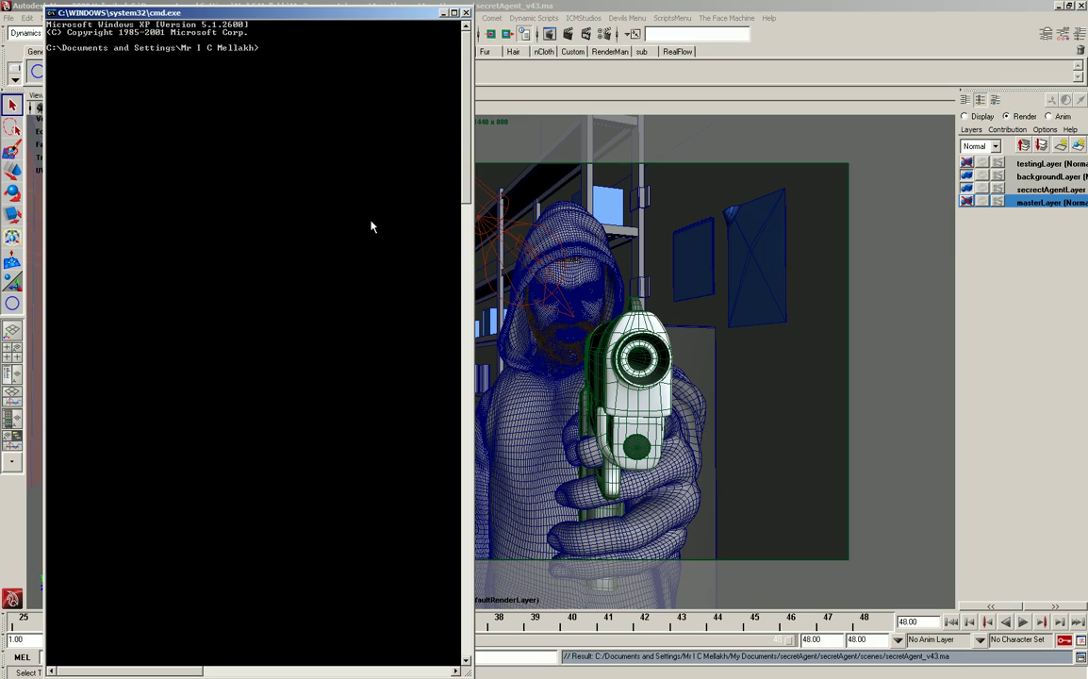
Change to the "My Documents" directory in the command prompt and list its contents.
type("cd \"My")
key("Tab")
key("Return")
type("dir")
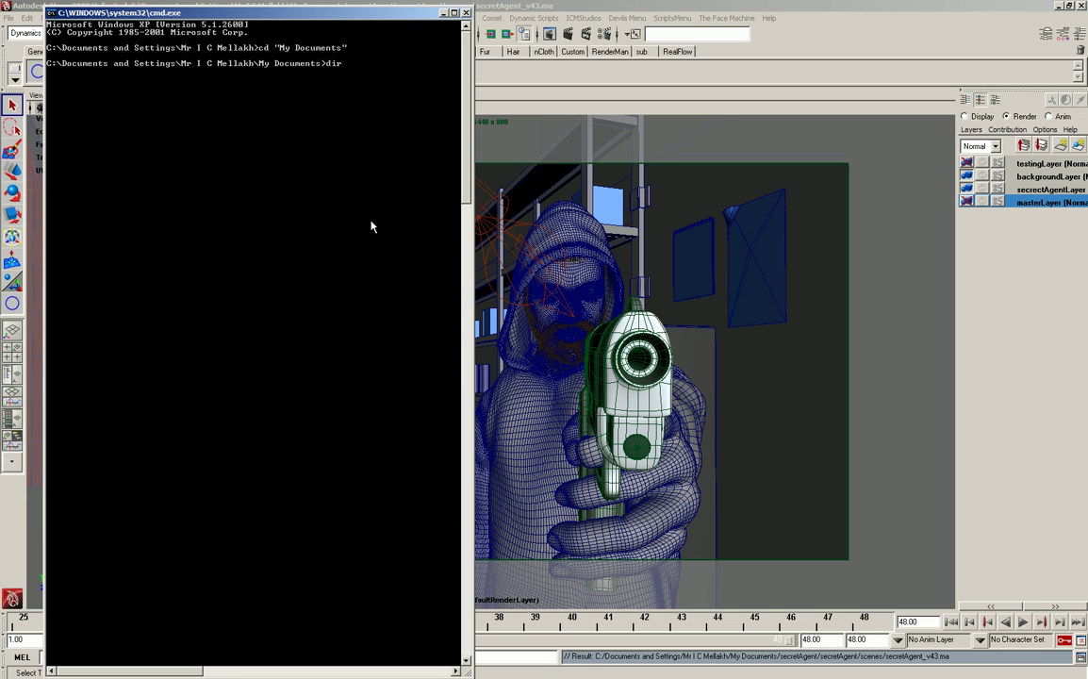
key("Return")
Change to the secretAgent directory and list its contents.
type("cd secretAgent")
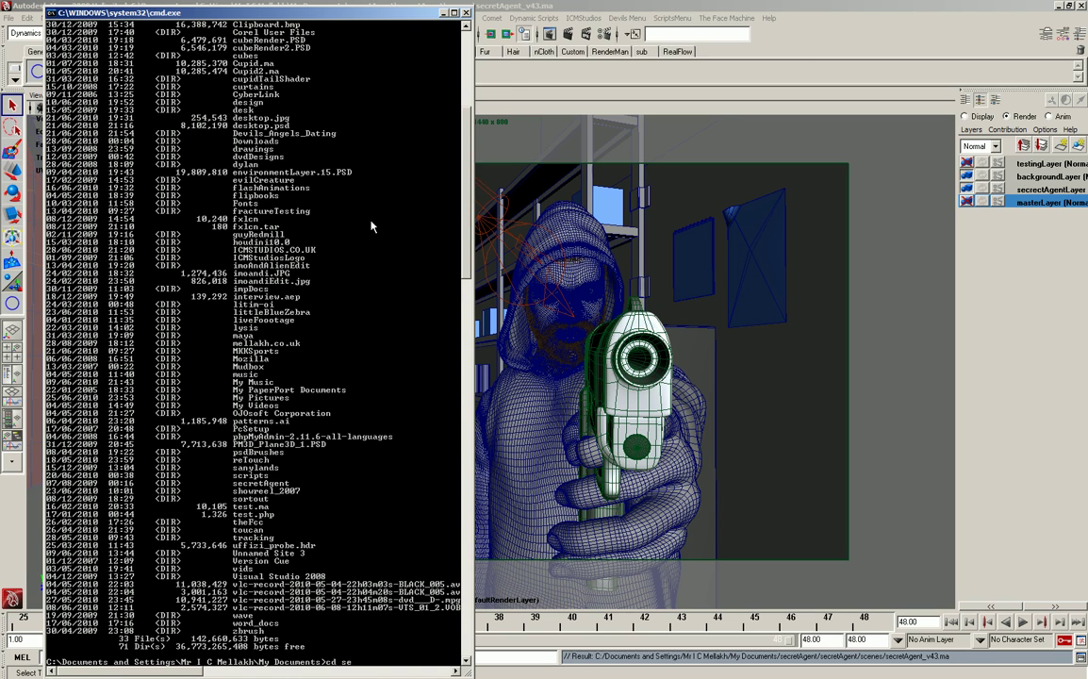
key("Return")
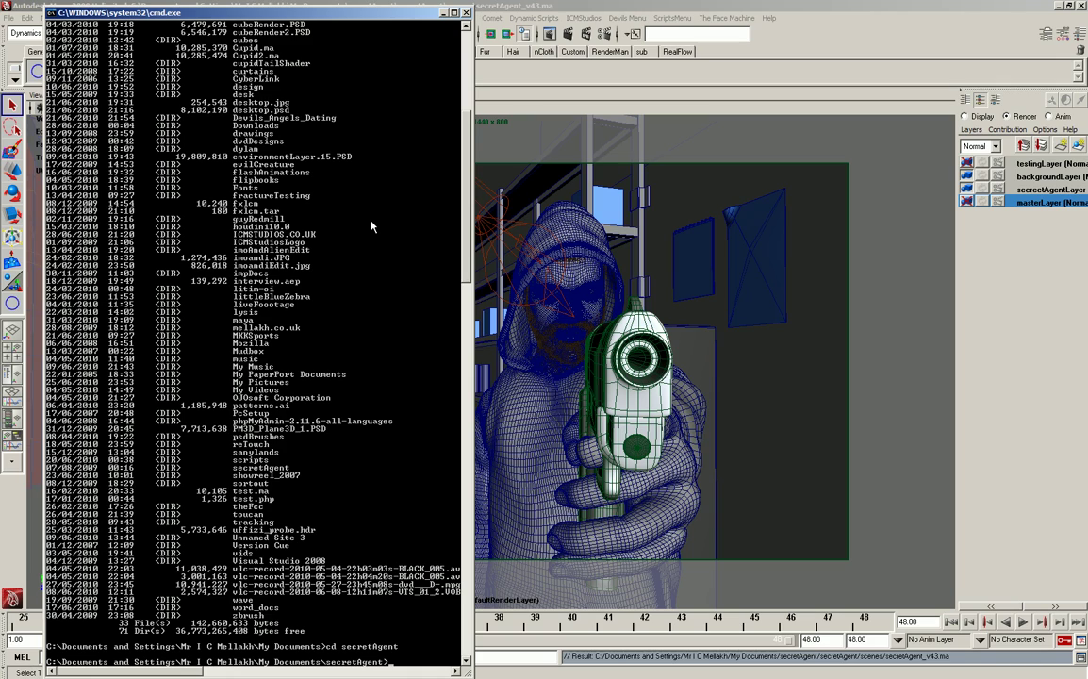
type("dir")
key("Return")
type("cd ")
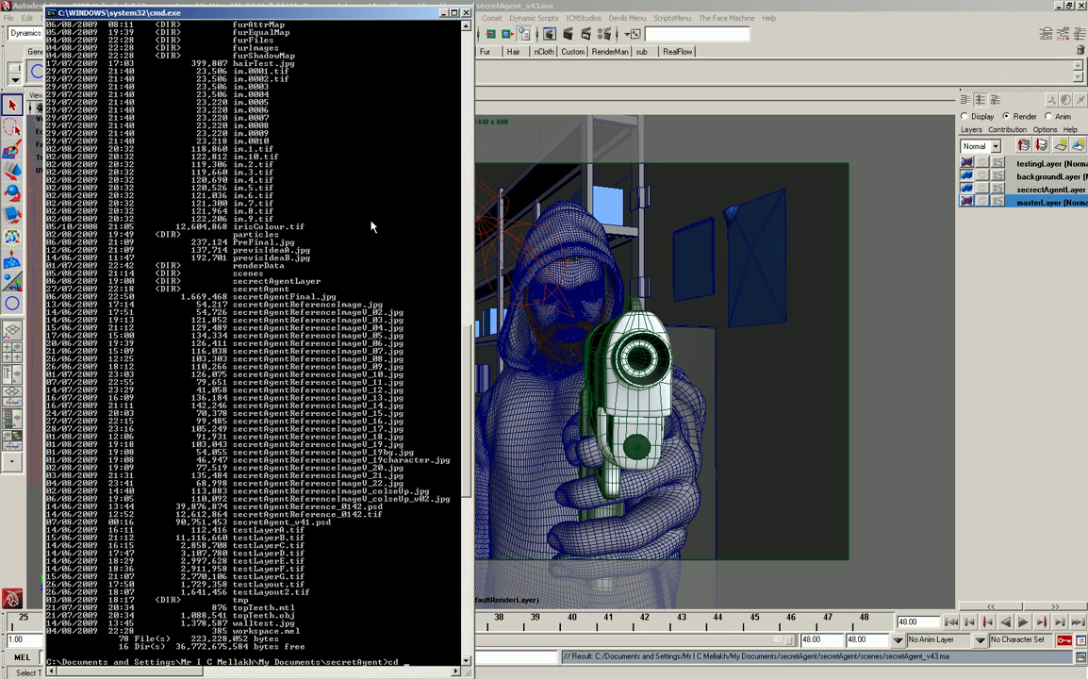
type("s")
type("ecrectAgentLayer")
key("Return")
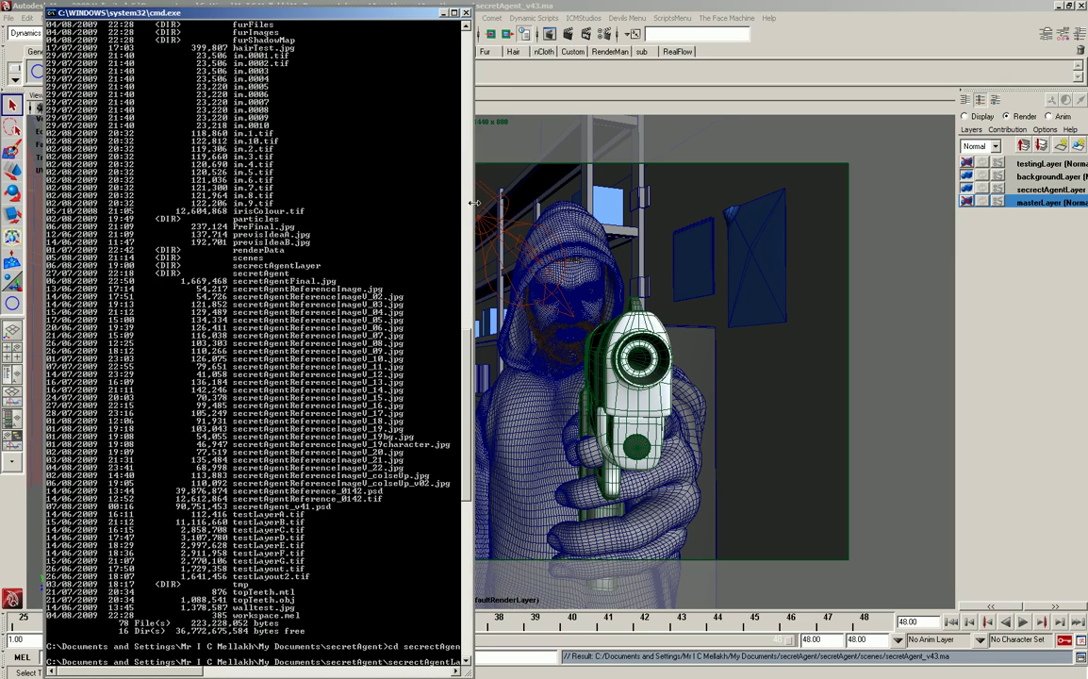
left_click_drag(472, 210, 771, 209)
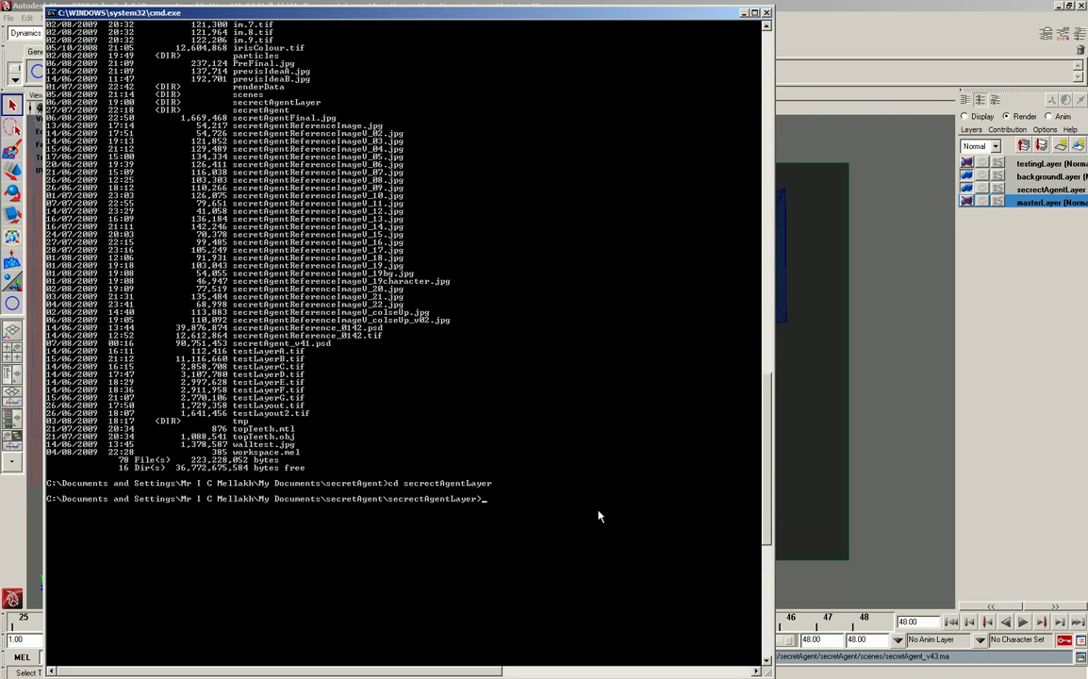
scroll(597, 516, "down", 4)
scroll(603, 500, "up", 7)
scroll(613, 487, "down", 5)
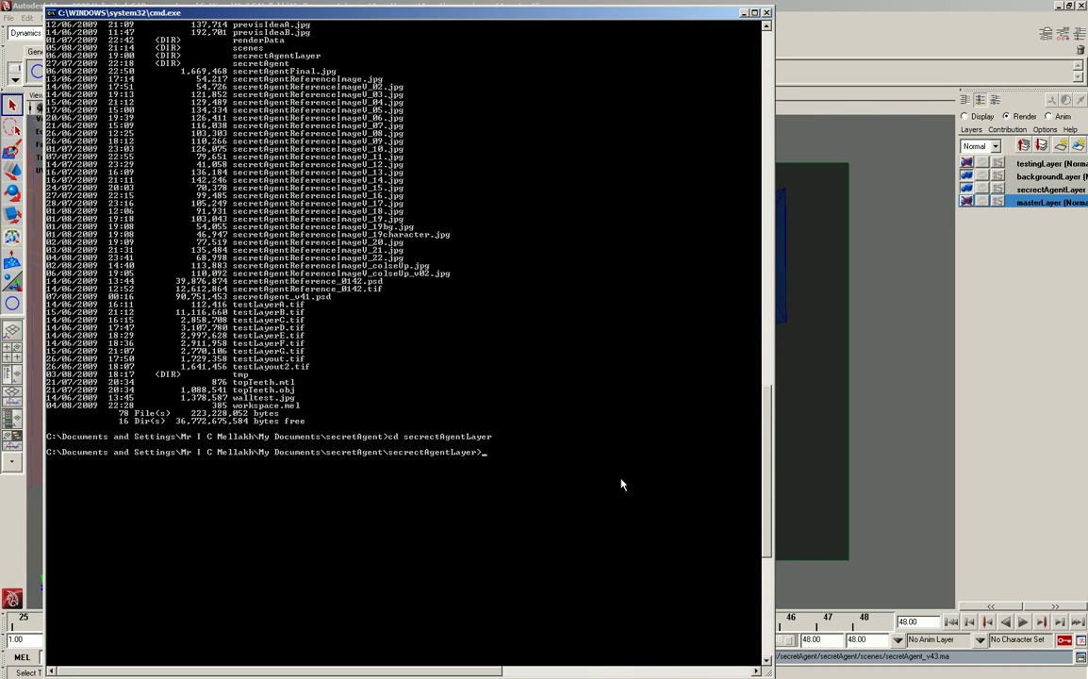
type("dir")
key("Return")
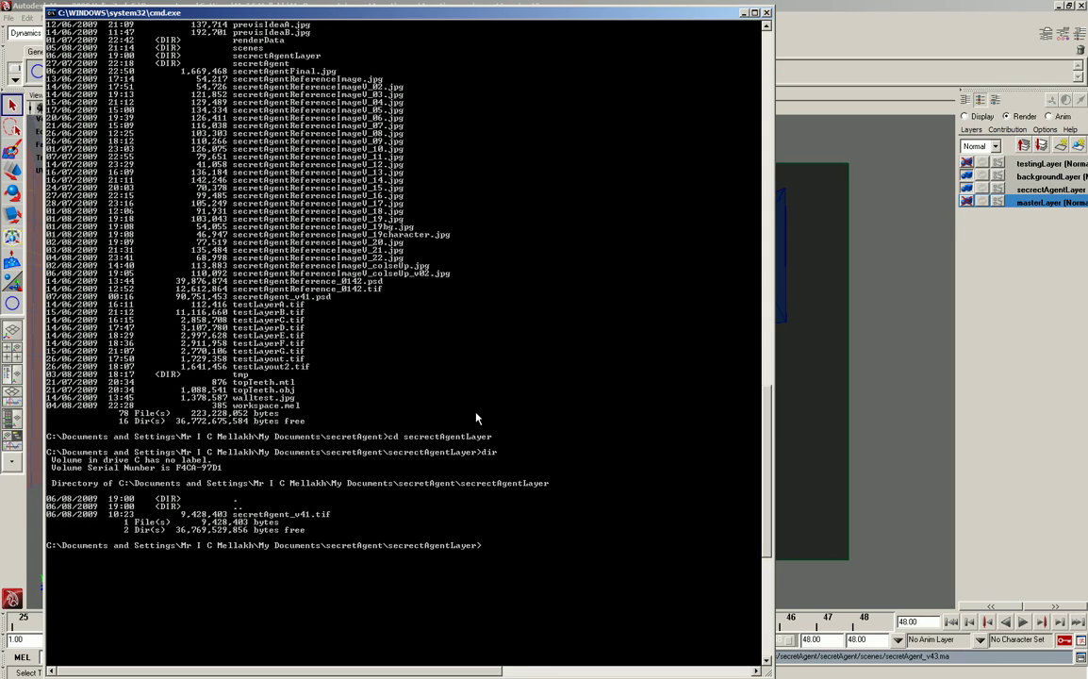
type("cd..")
key("Return")
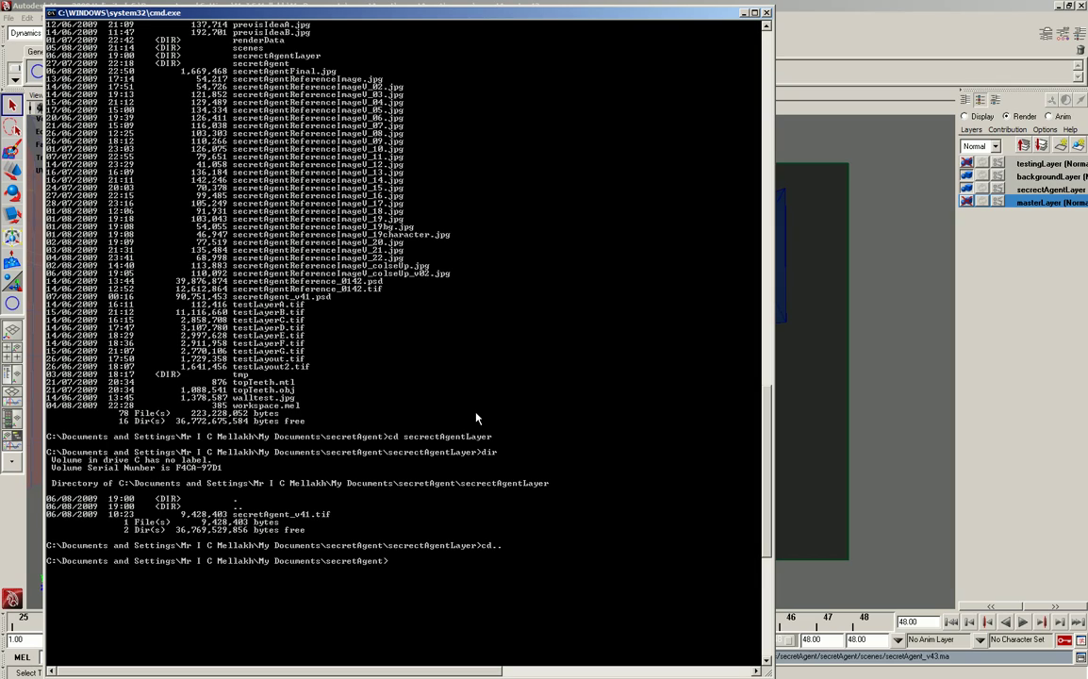
Change to the nested secretAgent project directory and list its contents.
type("cd secre")
key("Tab")
key("Tab")
key("Return")
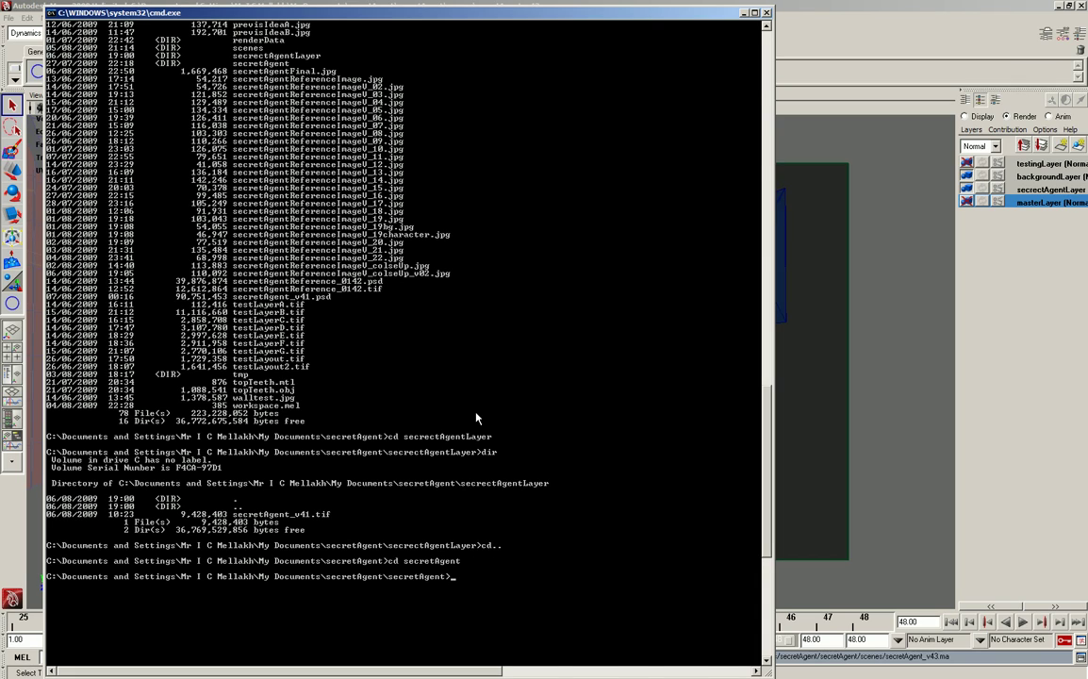
type("dir")
key("Return")
Change to the project's scenes directory and list the scene files down to the latest version.
type("cd")
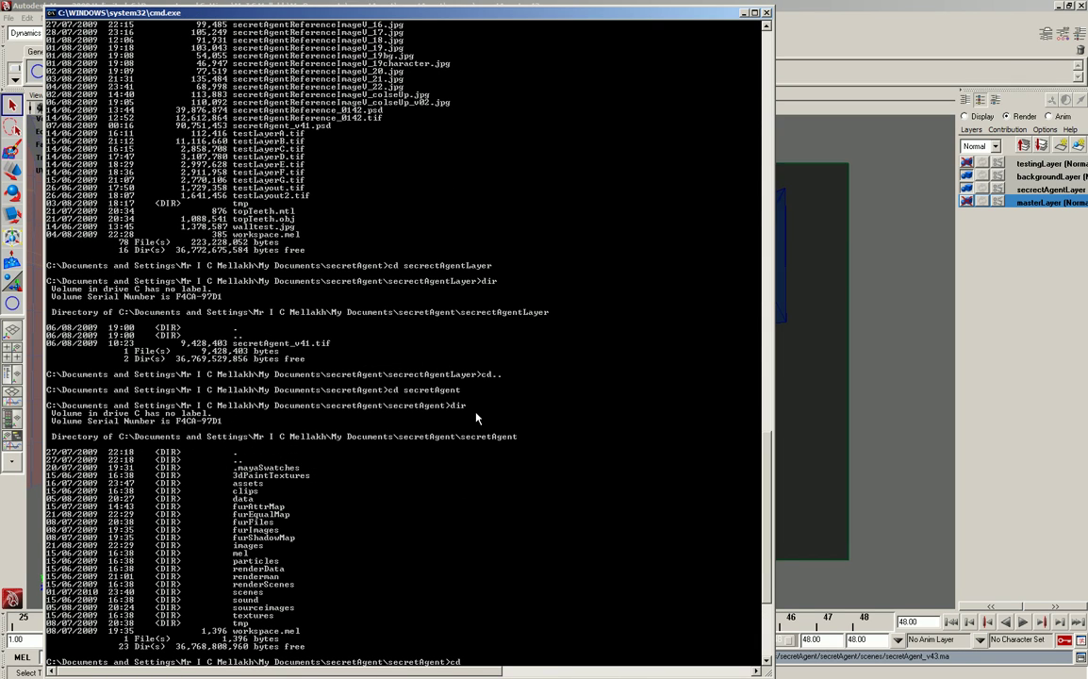
type(" scenes")
key("Return")
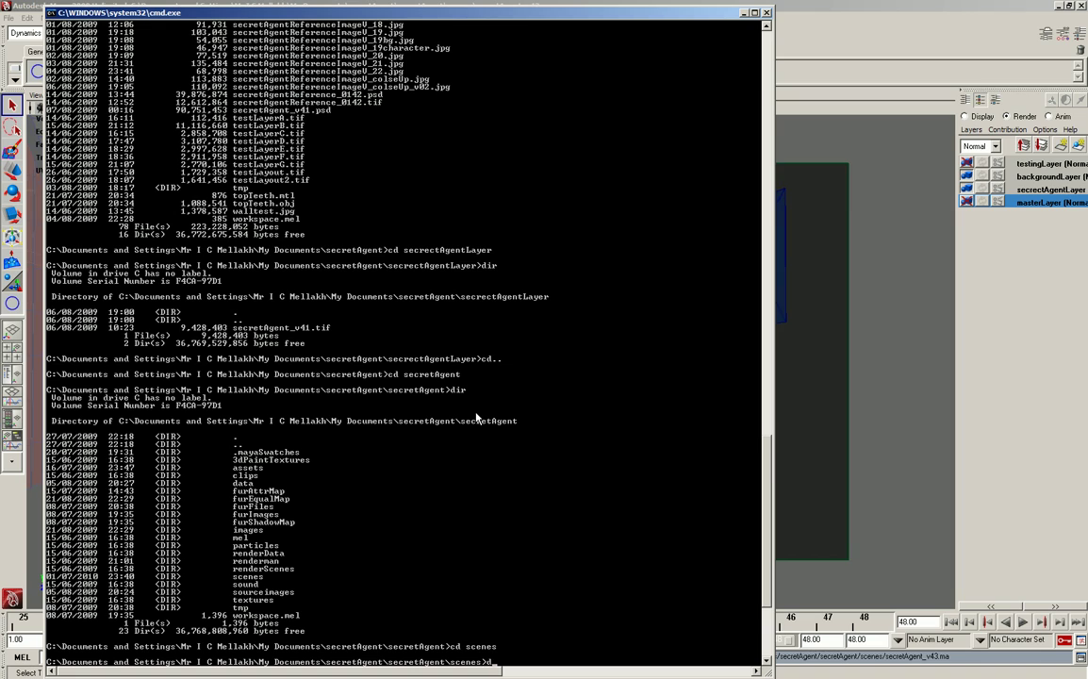
type("dir")
key("Return")
scroll(316, 296, "up", 6)
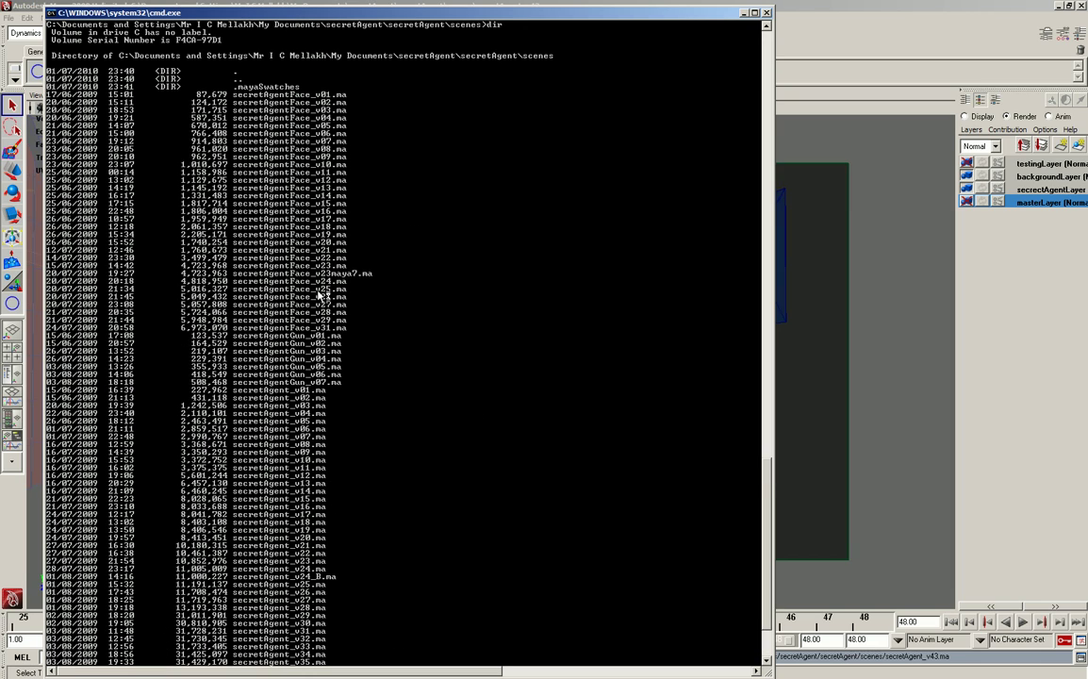
scroll(326, 295, "down", 6)
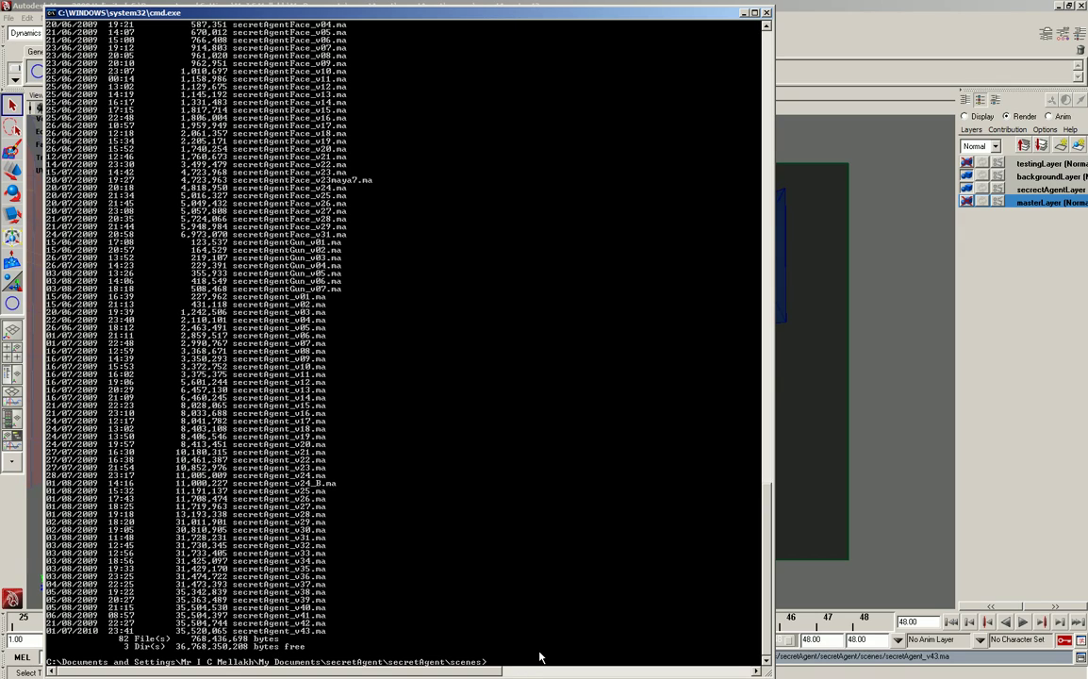
Begin a command with "render" at the scenes directory prompt and return to Maya.
type("render")
left_click(743, 12)
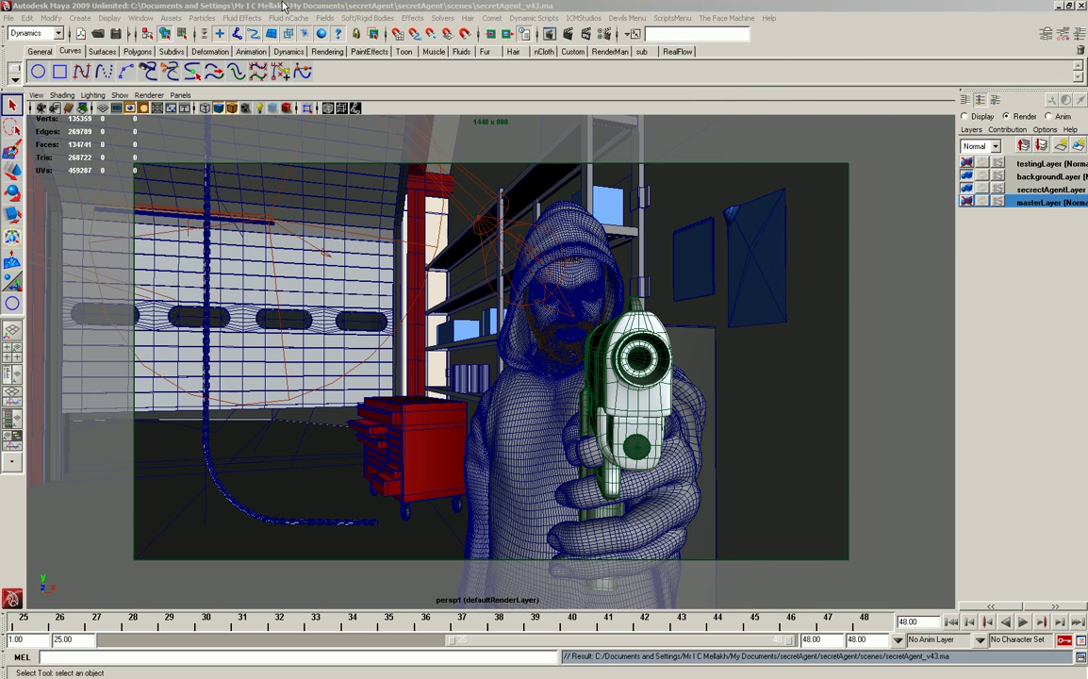
Switch to the Rendering menu set, choose Progress Messages as verbosity in the mental ray batch render options, and close them without rendering.
left_click(39, 34)
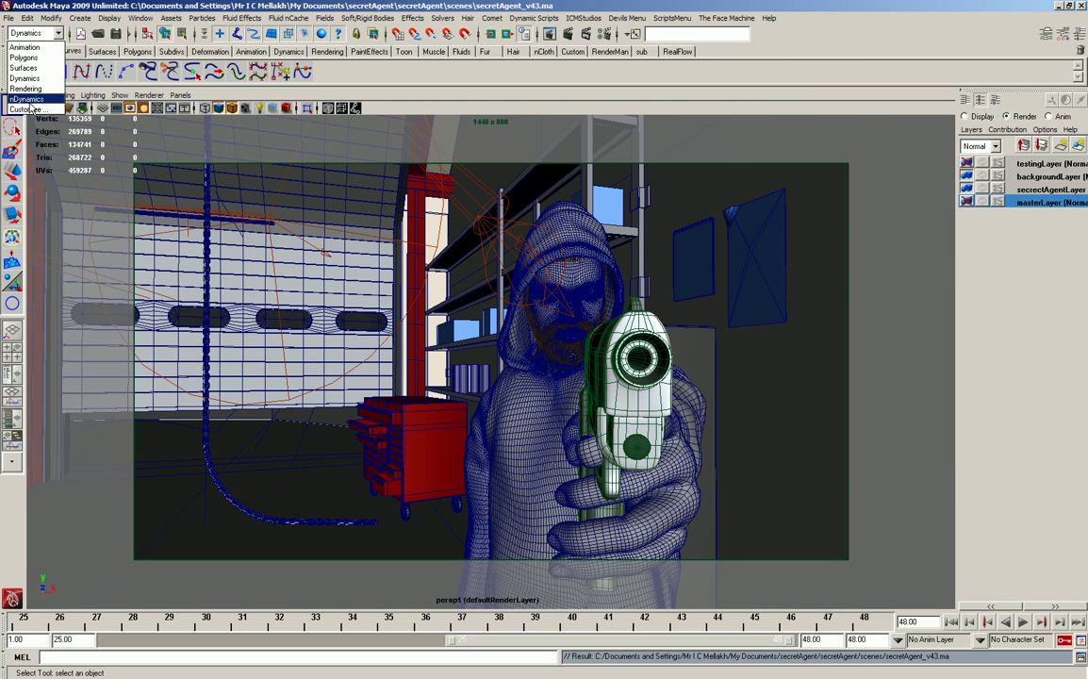
left_click(34, 88)
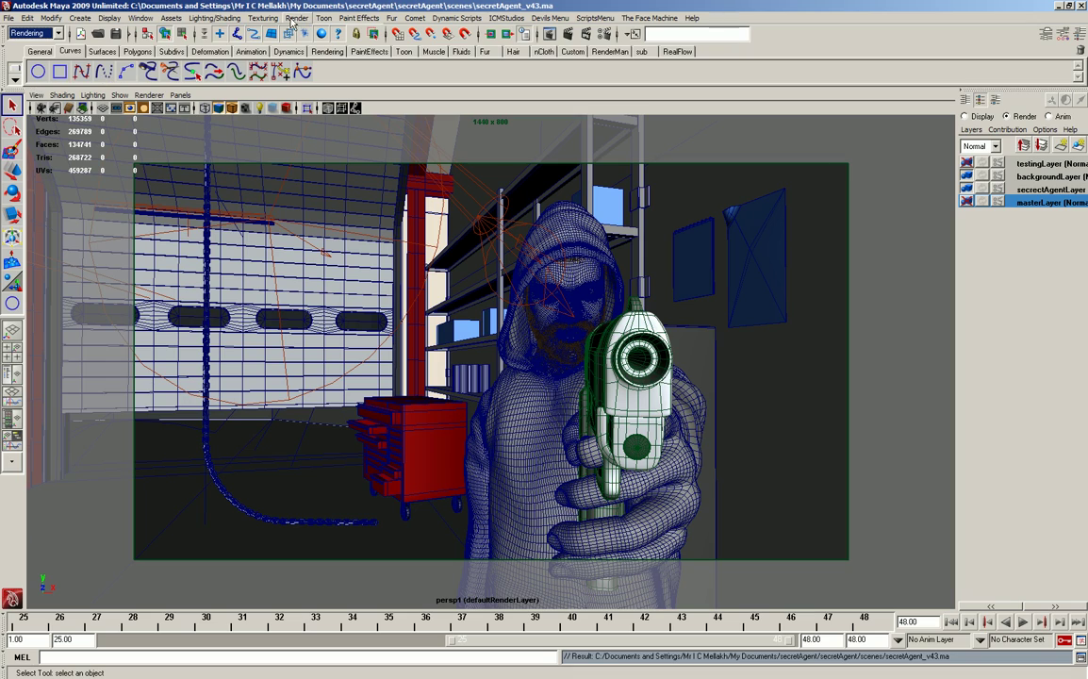
left_click(295, 19)
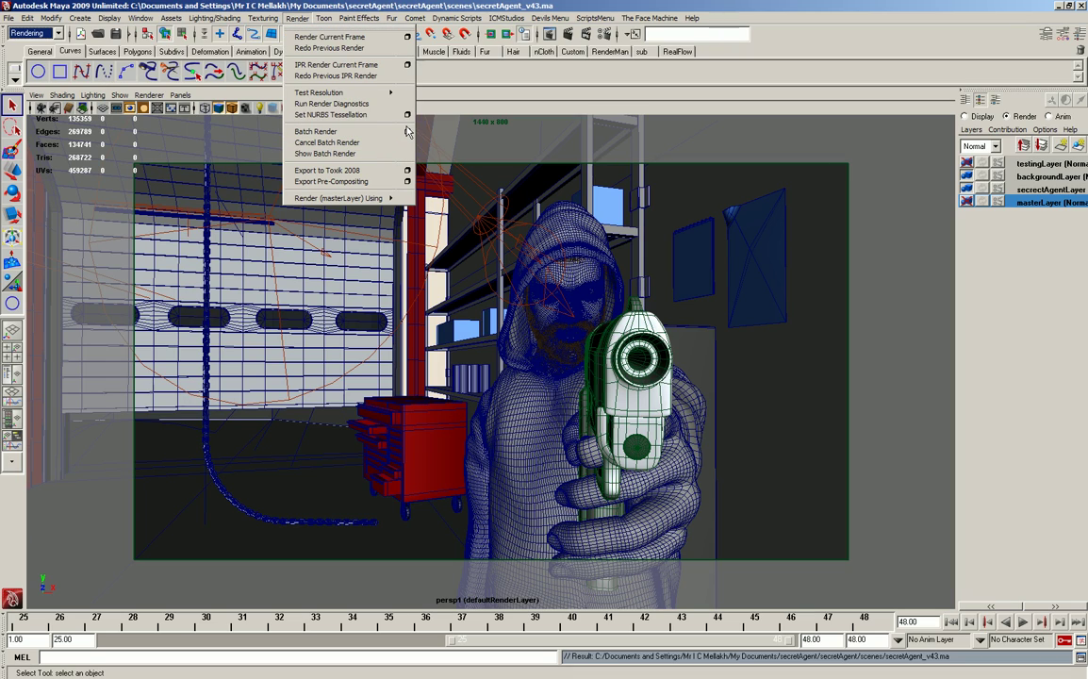
left_click(406, 134)
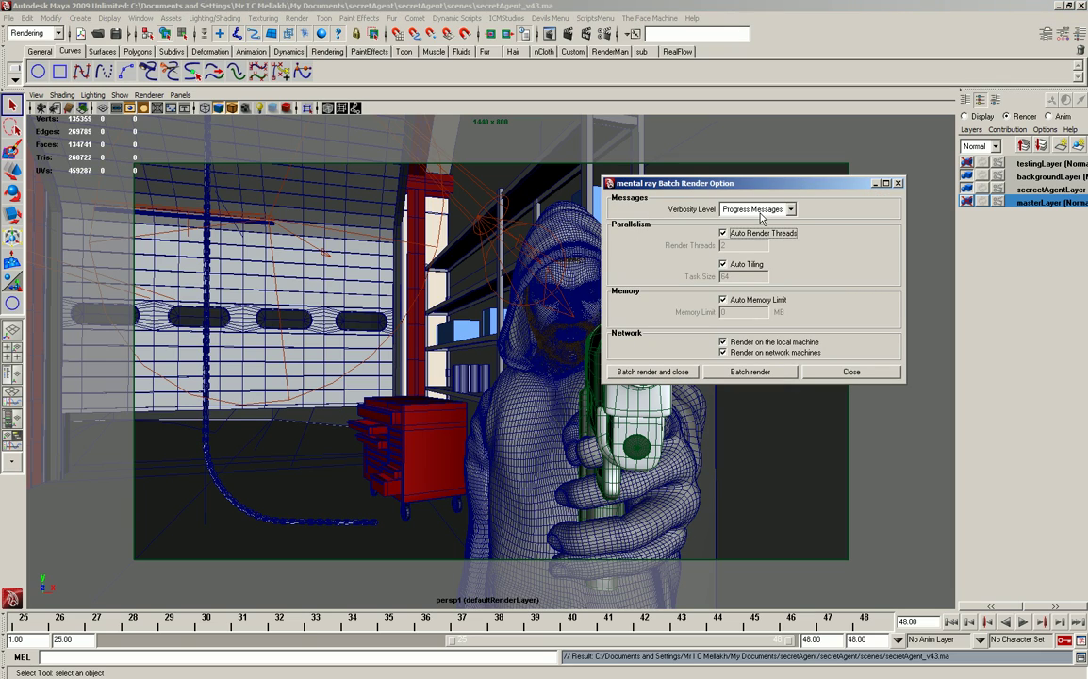
left_click(759, 211)
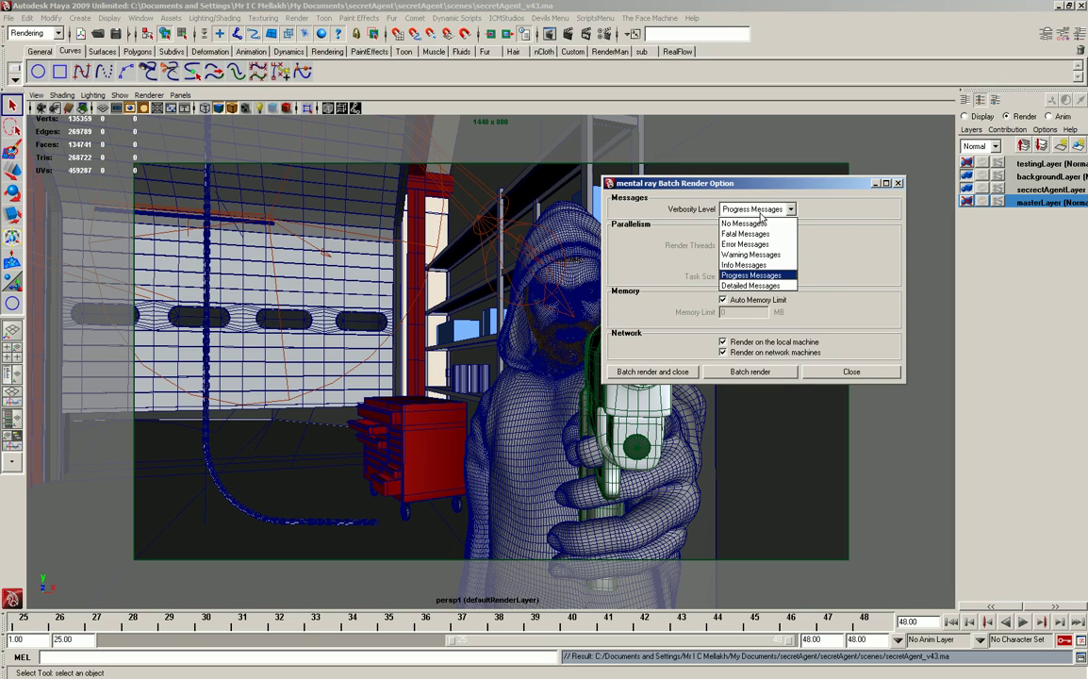
left_click(759, 277)
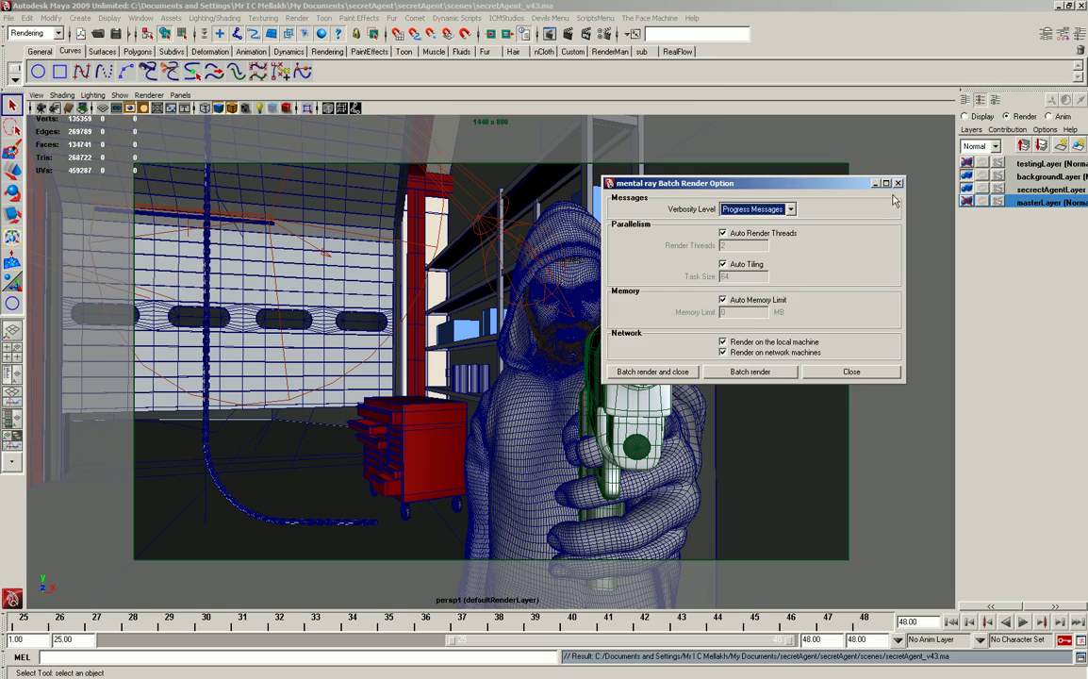
left_click(812, 170)
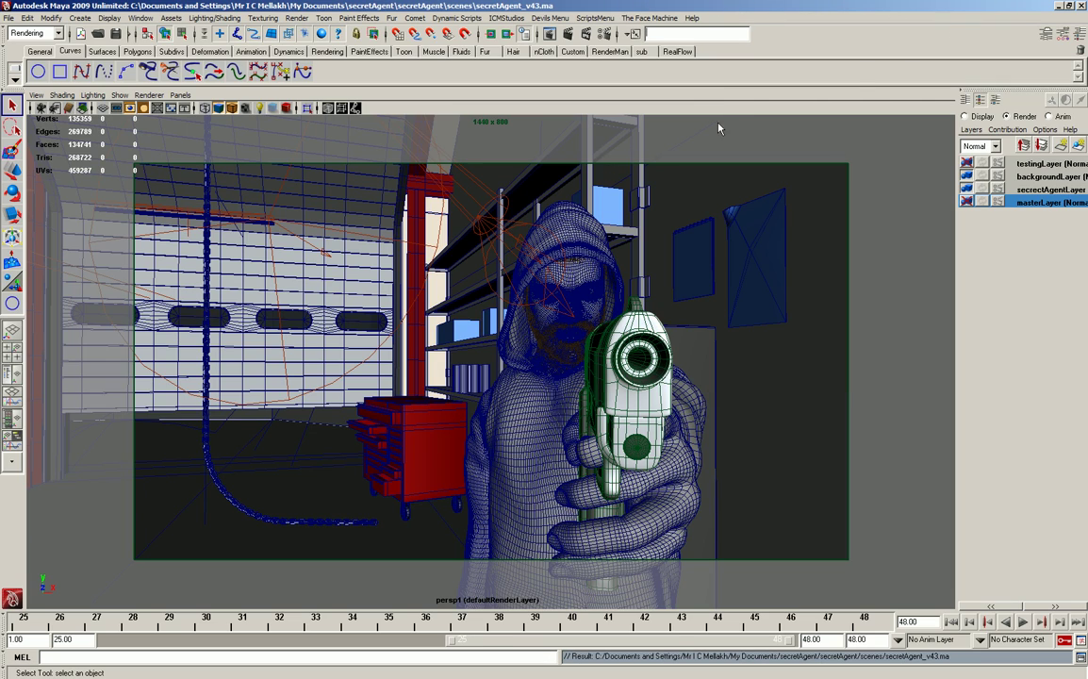
Exit Maya without saving the scene changes and switch to the Windows command prompt.
left_click(1081, 6)
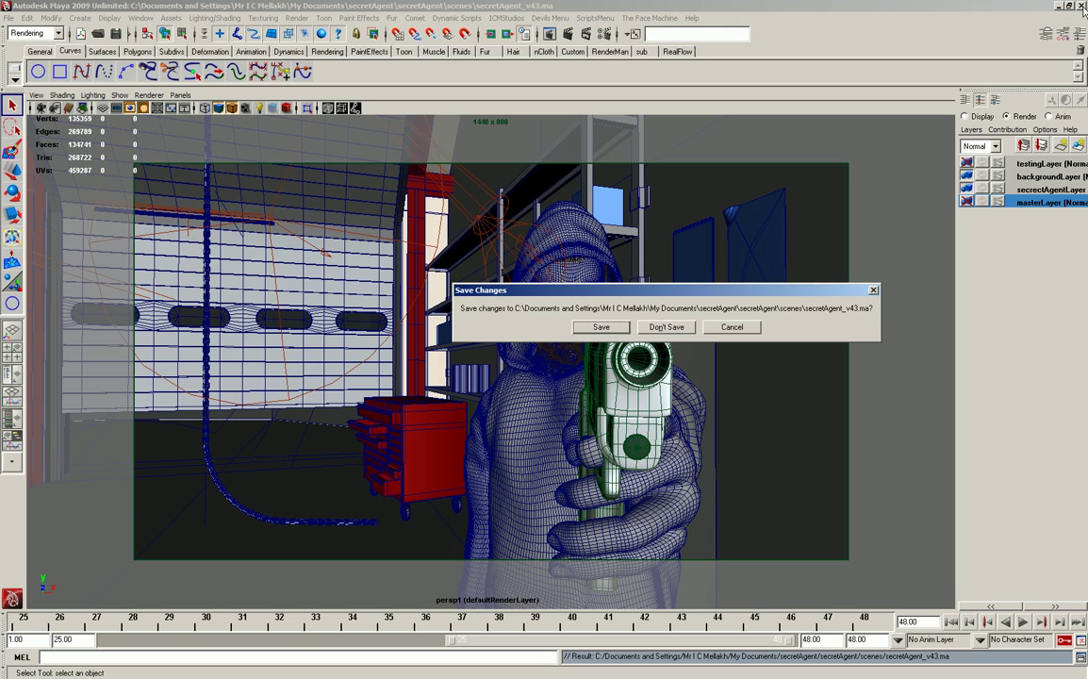
left_click(666, 328)
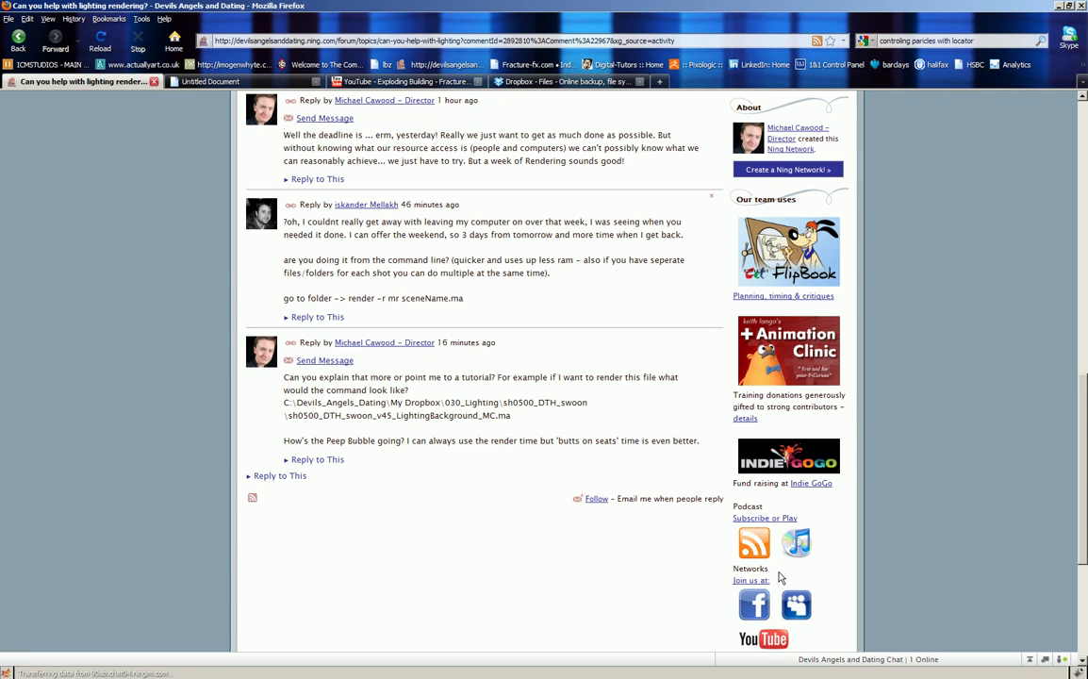
left_click(937, 670)
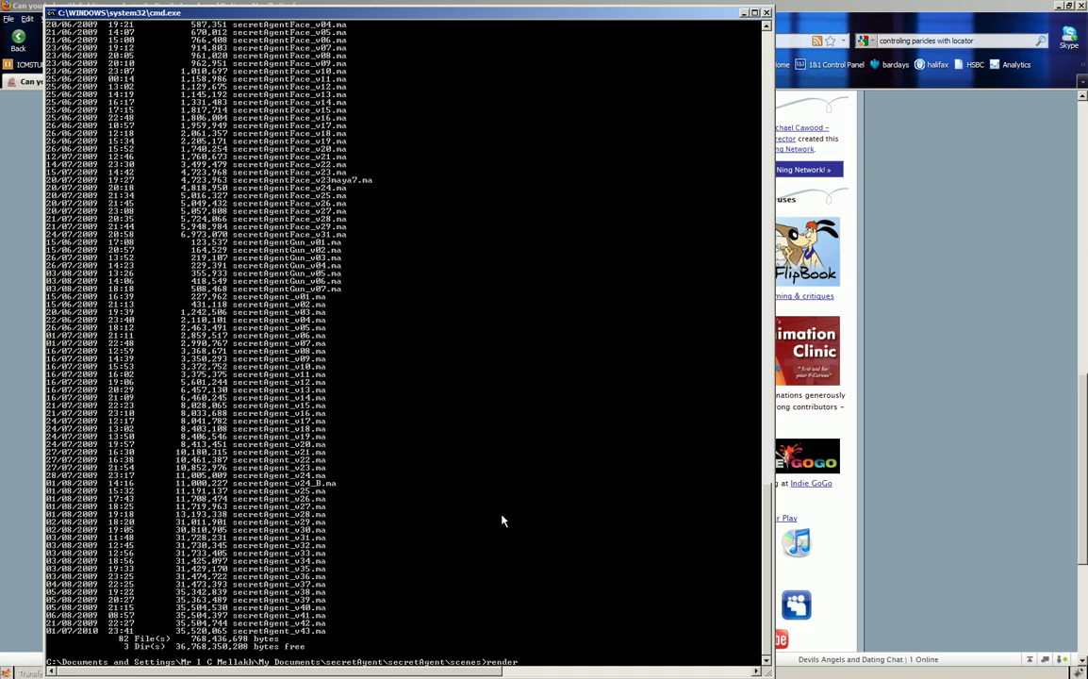
Replace the pending text at the scenes prompt with "render -r mr" to specify mental ray as the renderer.
key("BackSpace")
key("BackSpace")
key("BackSpace")
key("BackSpace")
key("BackSpace")
key("BackSpace")
type("render -r mr")
left_click_drag(571, 15, 571, 5)
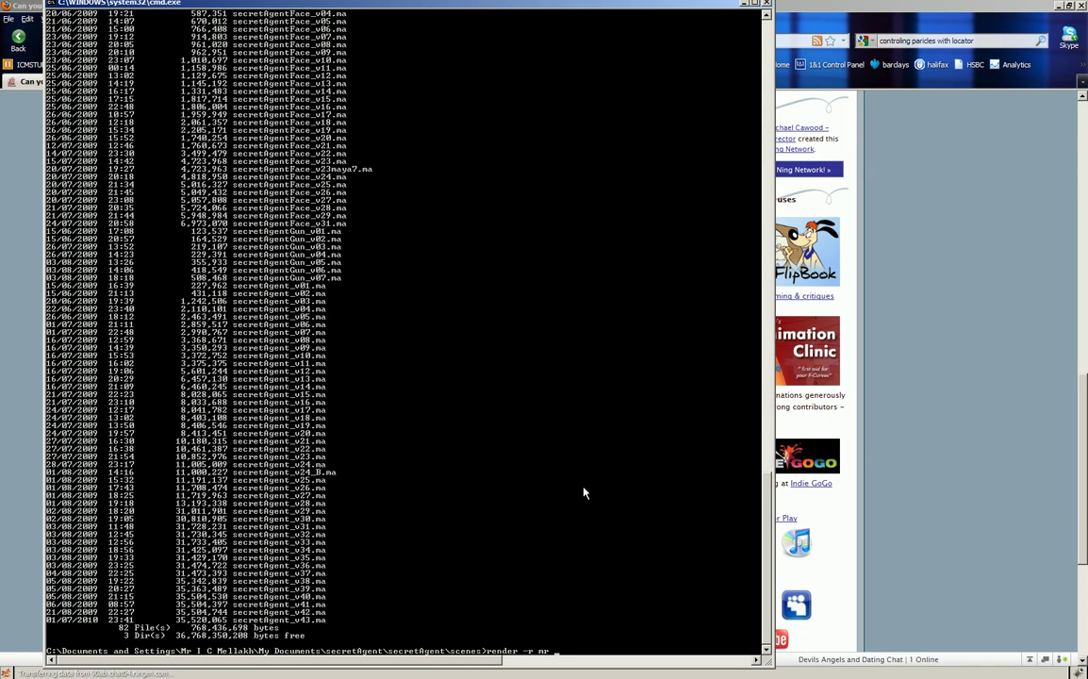
Complete the render command with the scene file secretAgent_v43.ma and run it.
type("sec")
key("Tab")
key("BackSpace")
key("BackSpace")
key("BackSpace")
key("BackSpace")
key("BackSpace")
type("43.ma")
key("Return")
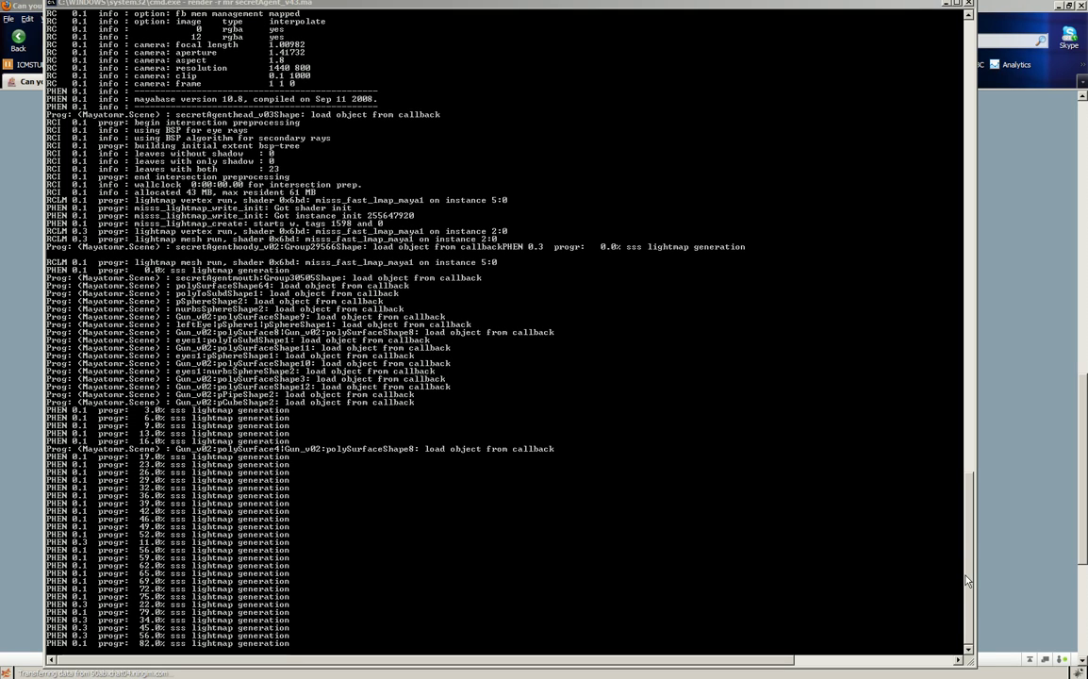
left_click_drag(967, 581, 958, 493)
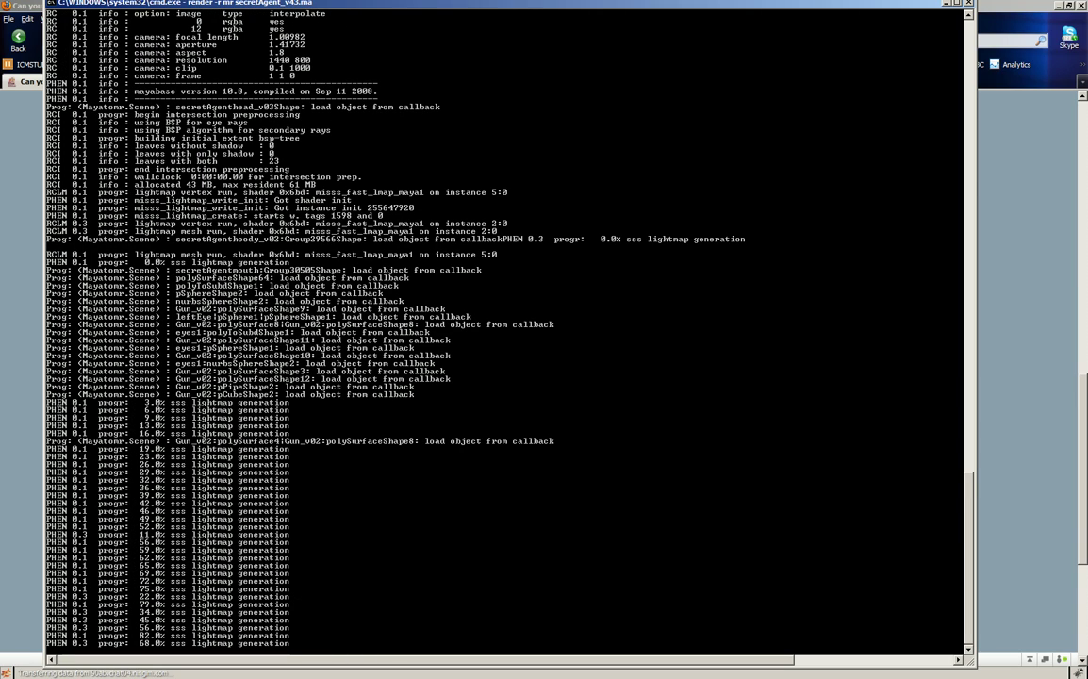